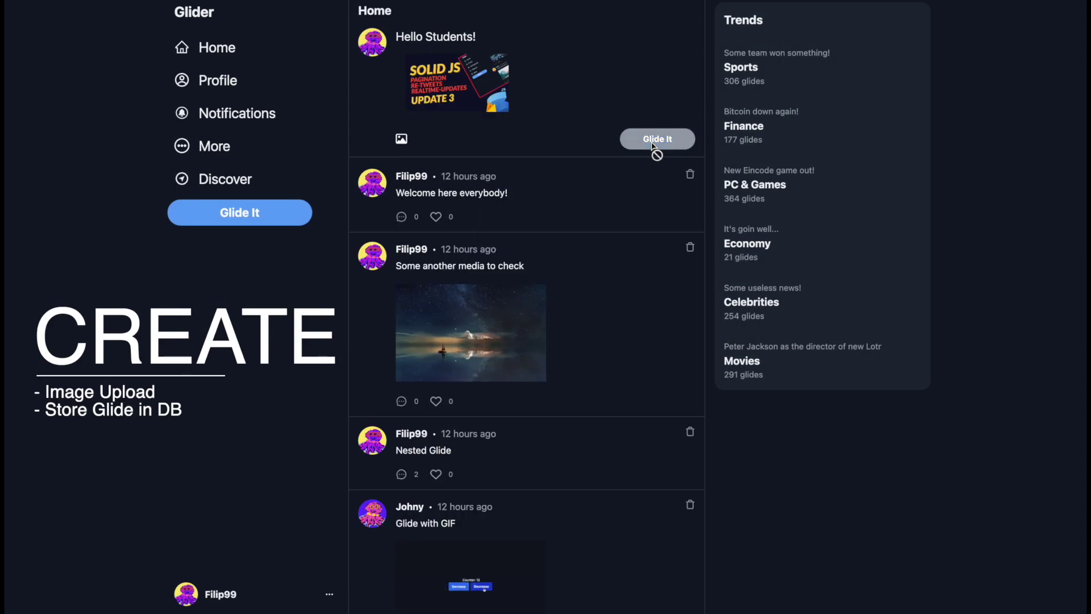
- Publish the 'Hello Students!' glide with the Solid JS update image attached
left_click(652, 139)
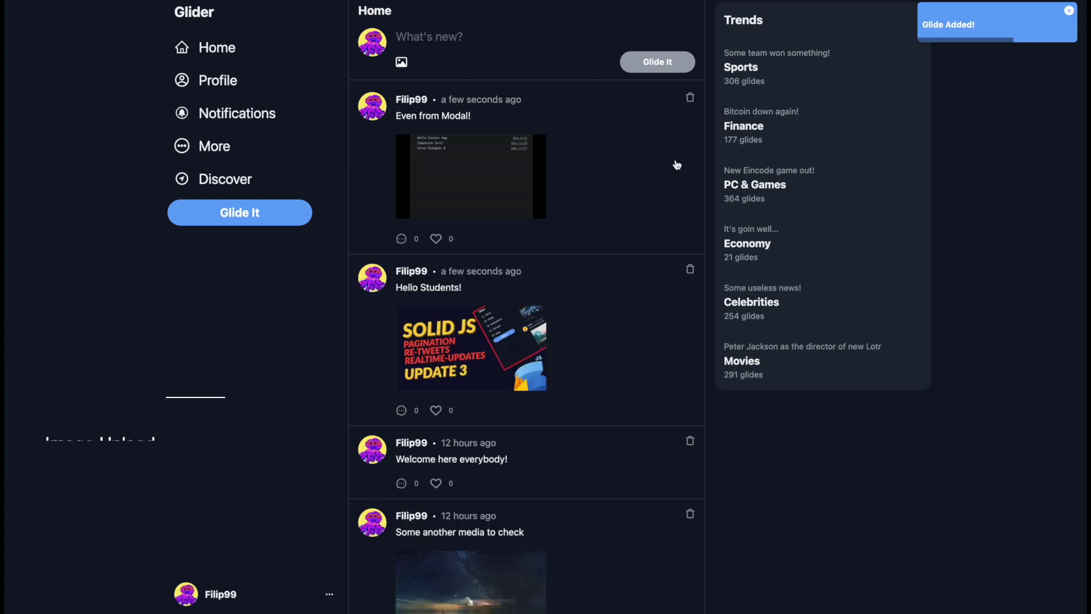
scroll(339, 304, "down", 5)
scroll(338, 303, "down", 5)
scroll(339, 303, "down", 5)
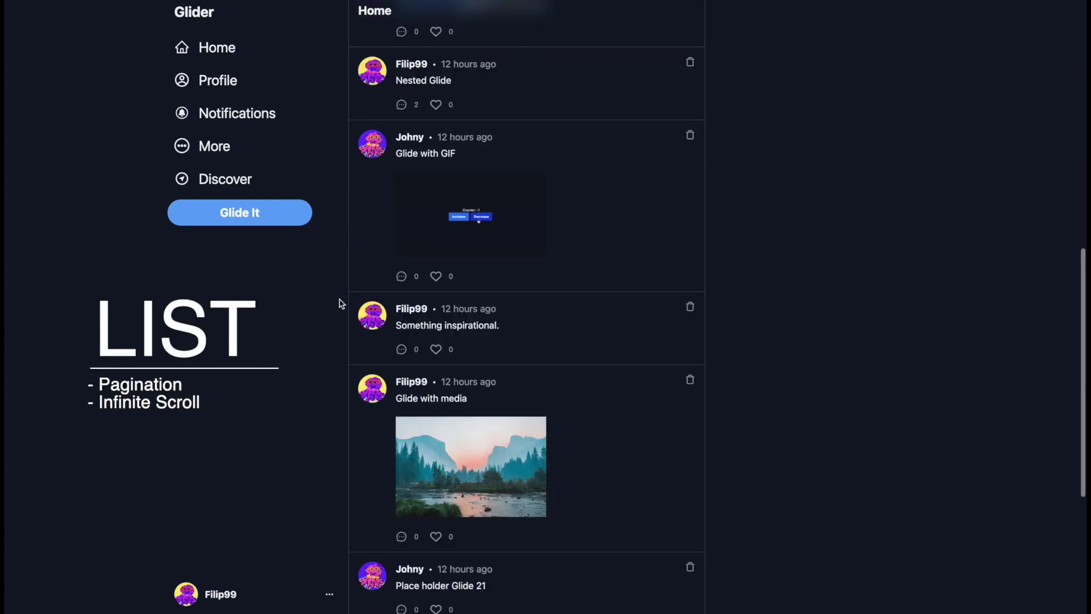
scroll(338, 304, "down", 5)
scroll(338, 304, "down", 5)
scroll(339, 304, "down", 5)
scroll(338, 304, "down", 5)
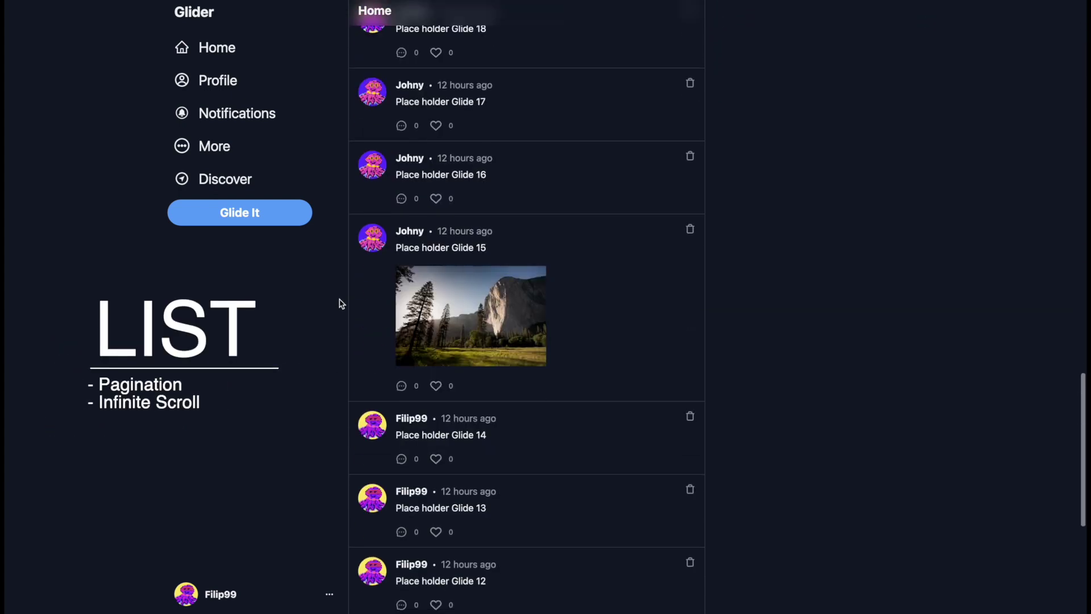
scroll(338, 304, "down", 4)
scroll(339, 303, "down", 4)
scroll(338, 303, "down", 5)
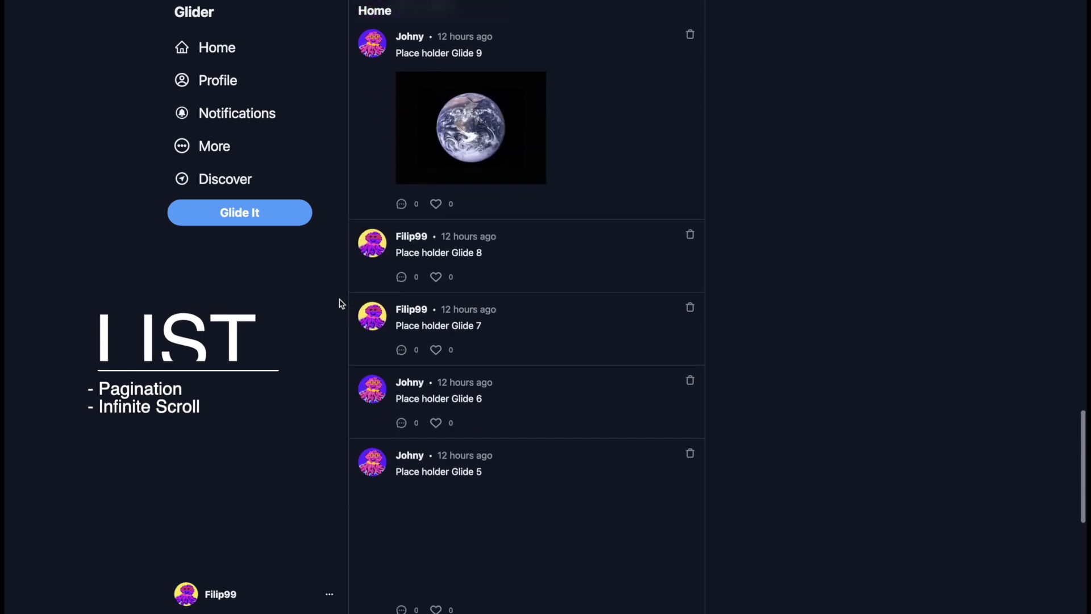
scroll(339, 303, "down", 5)
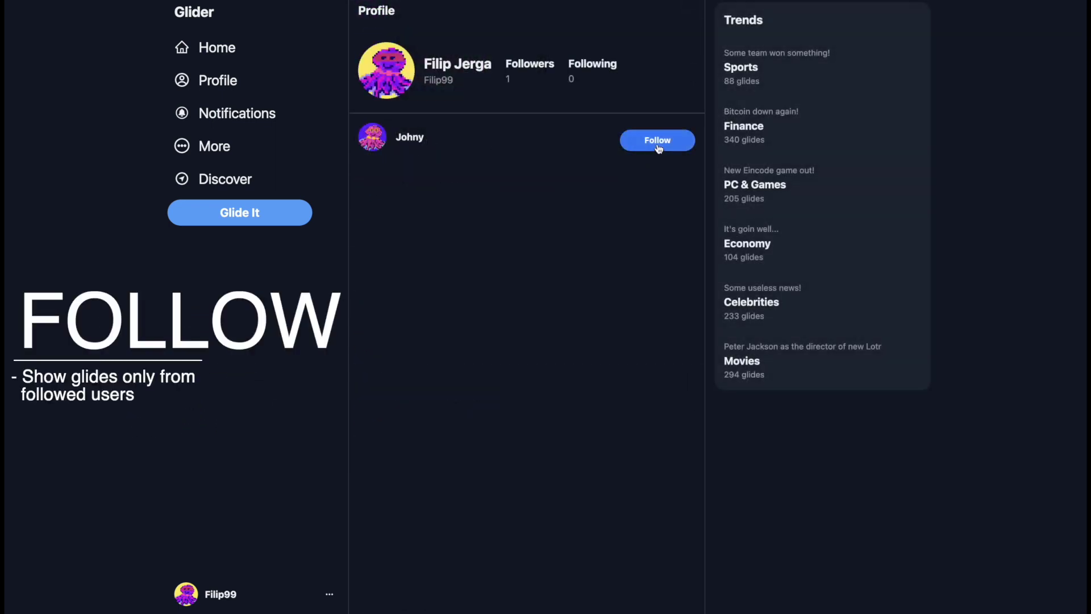
- Follow the suggested user, post 'Glide sub 3', load new glides, and open 'Even from Modal!'
left_click(657, 140)
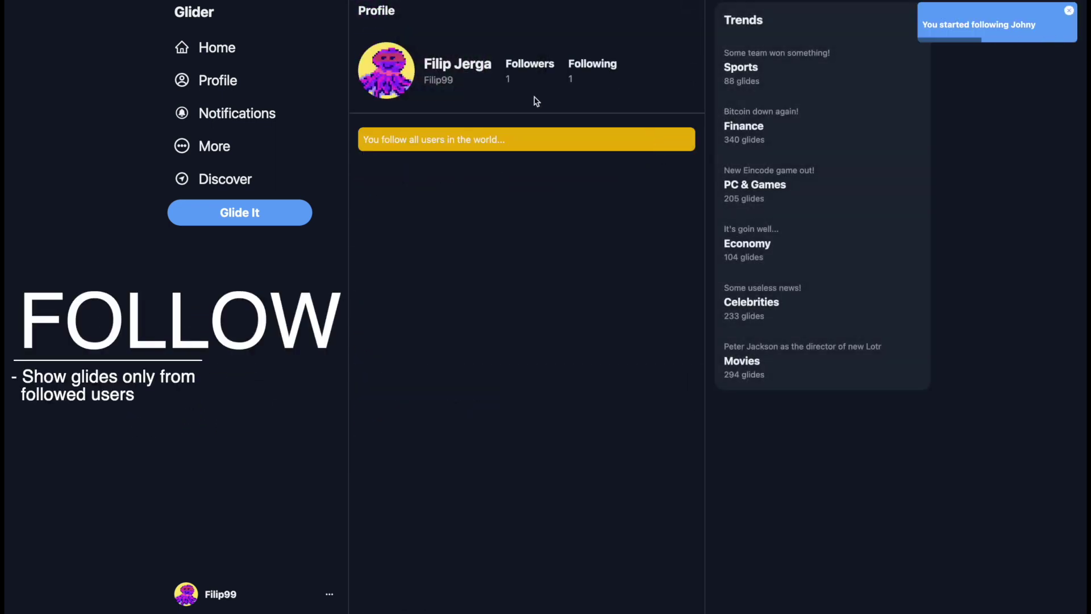
left_click(216, 47)
scroll(408, 221, "down", 5)
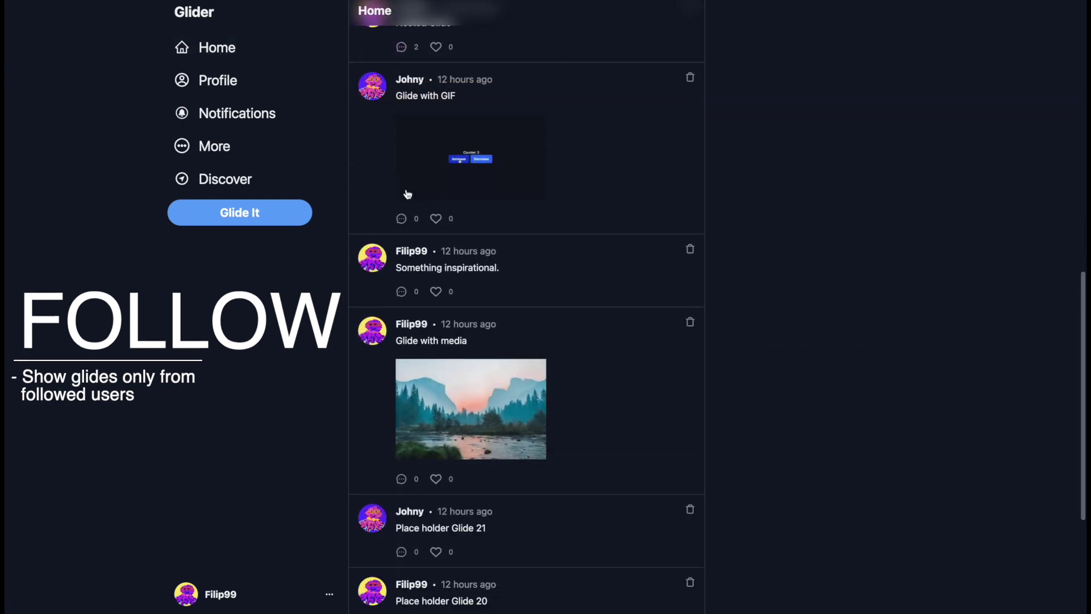
scroll(359, 235, "down", 5)
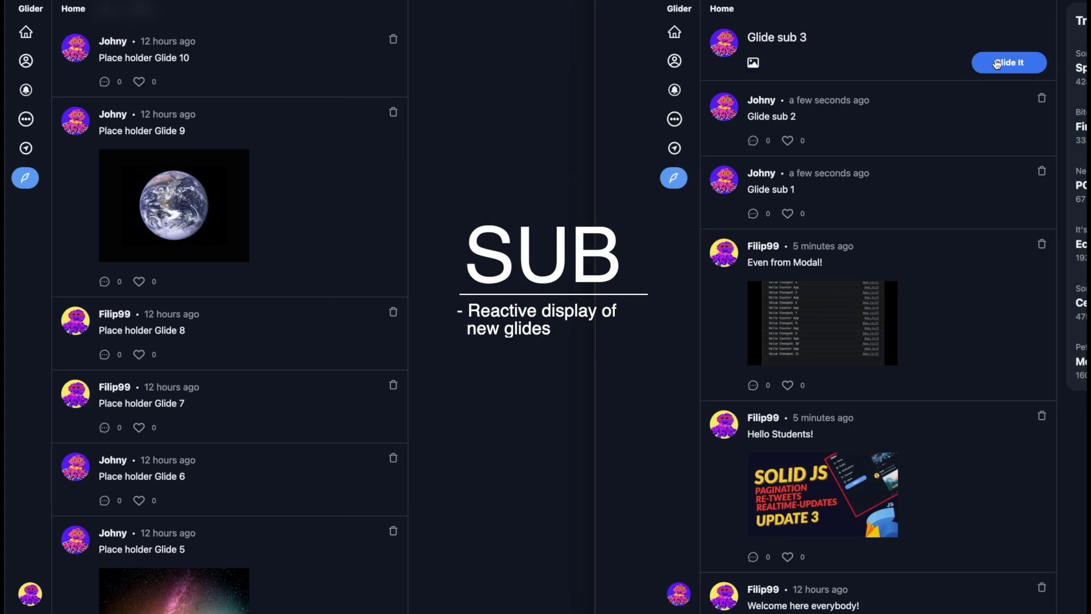
left_click(1009, 63)
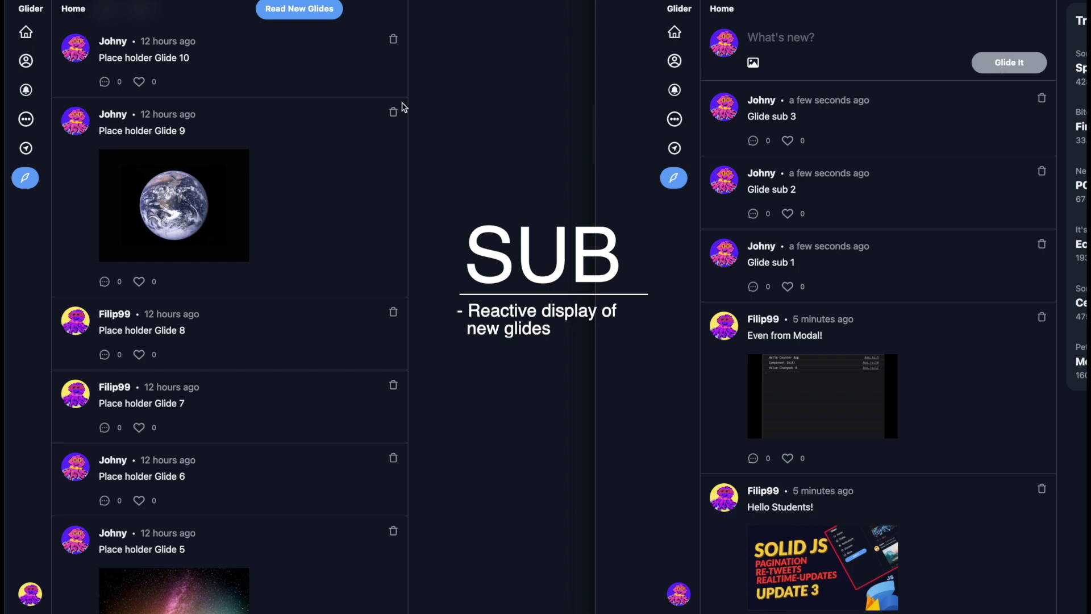
left_click(299, 9)
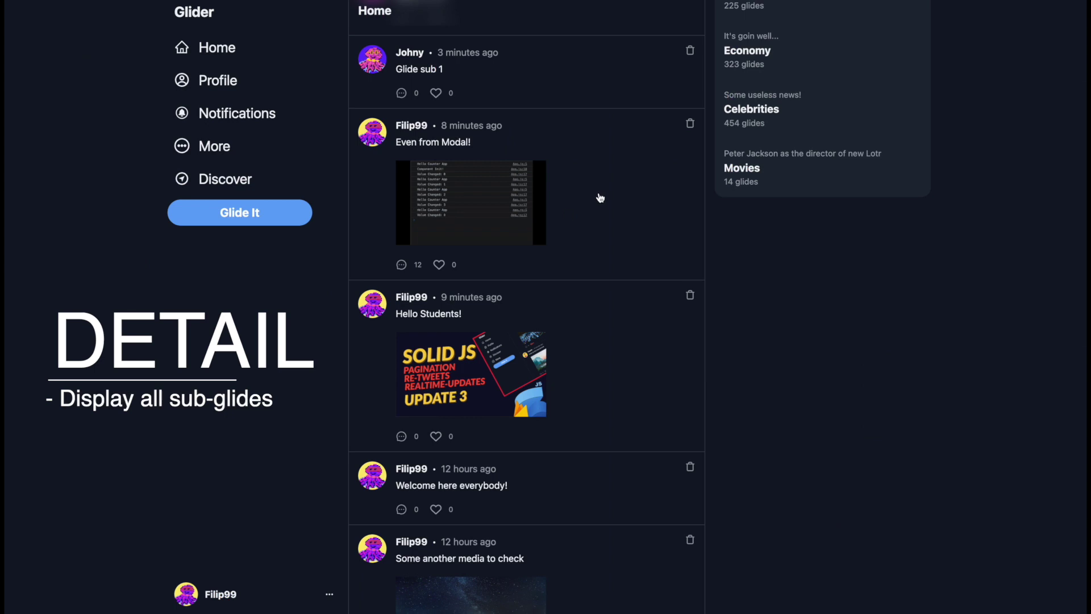
left_click(599, 197)
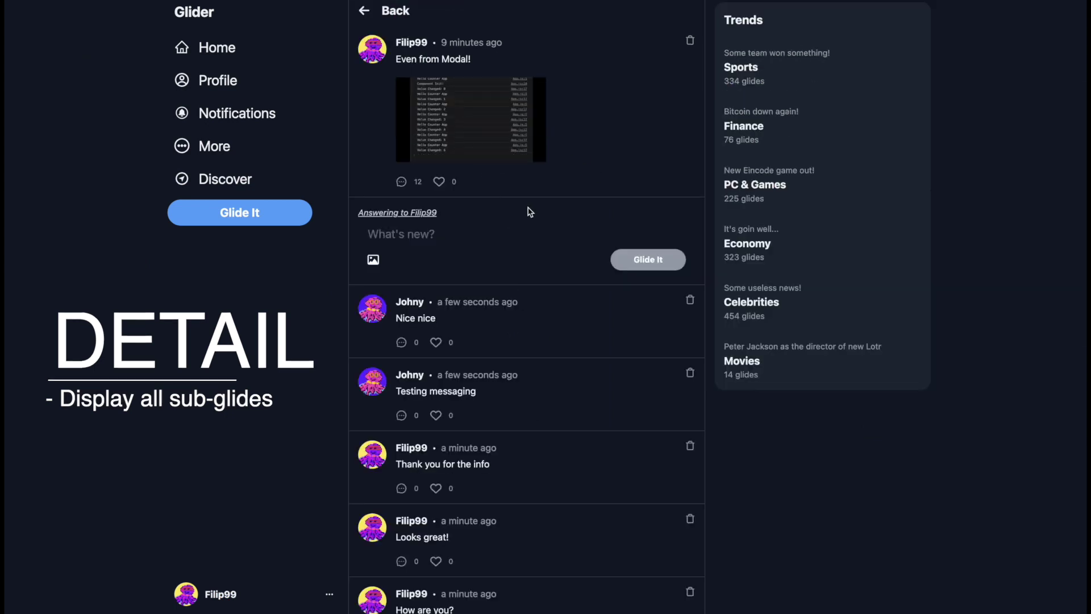
scroll(529, 212, "down", 3)
scroll(529, 212, "down", 5)
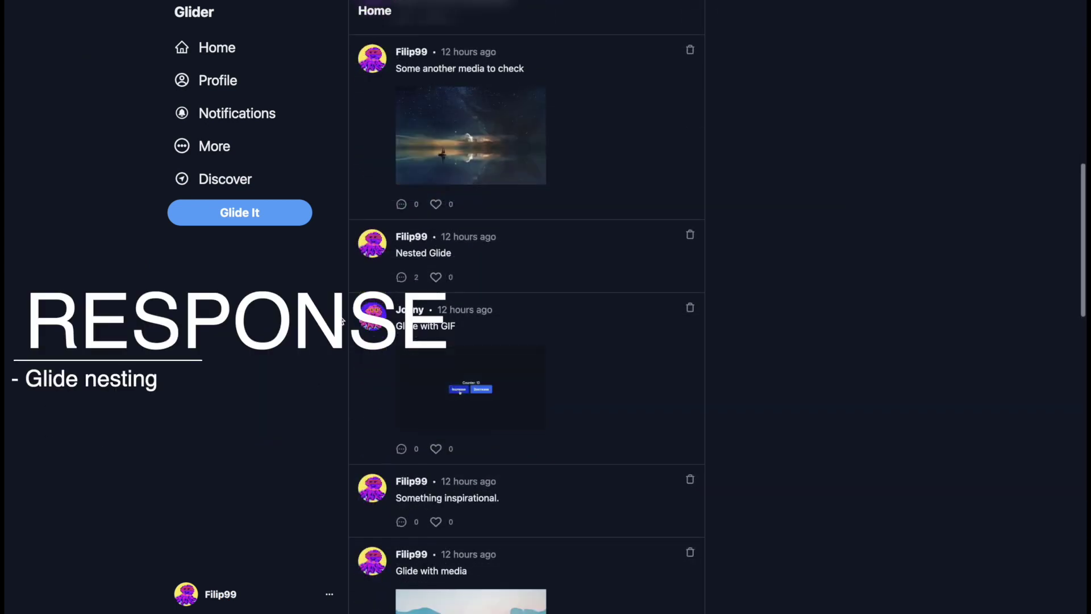
- Drill through Nested Glide's Level 1–4 replies, then post 'Hi there!' from the sidebar modal
left_click(466, 255)
left_click(483, 225)
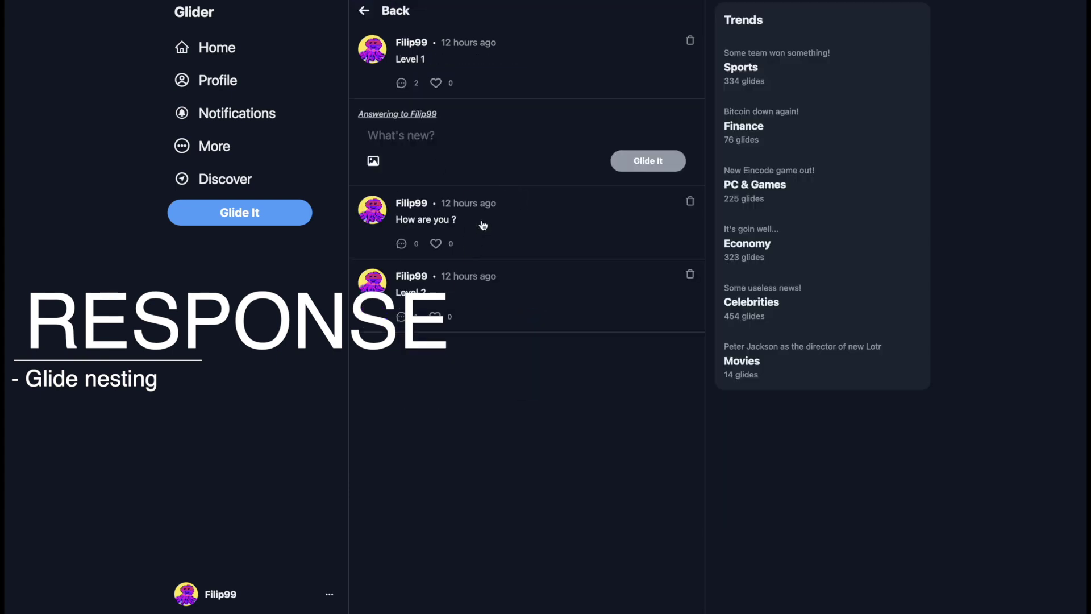
left_click(444, 292)
left_click(435, 220)
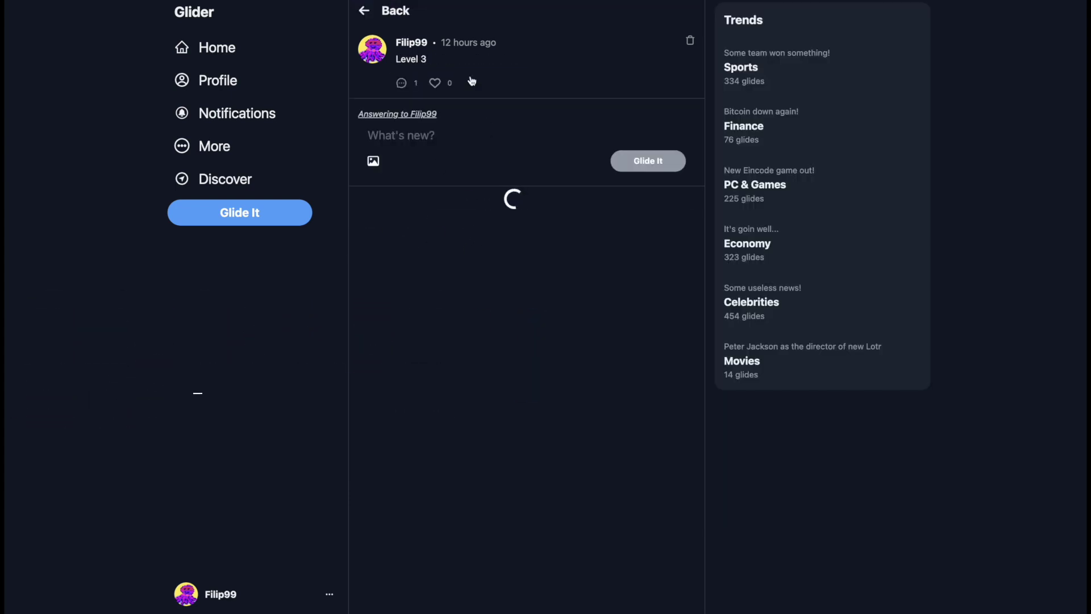
left_click(470, 232)
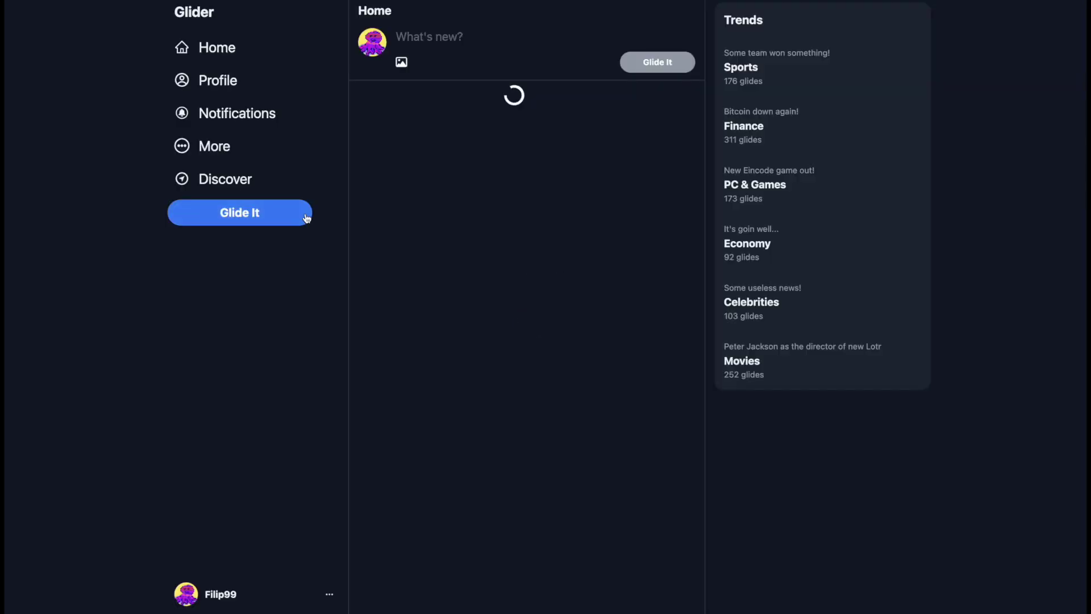
left_click(329, 594)
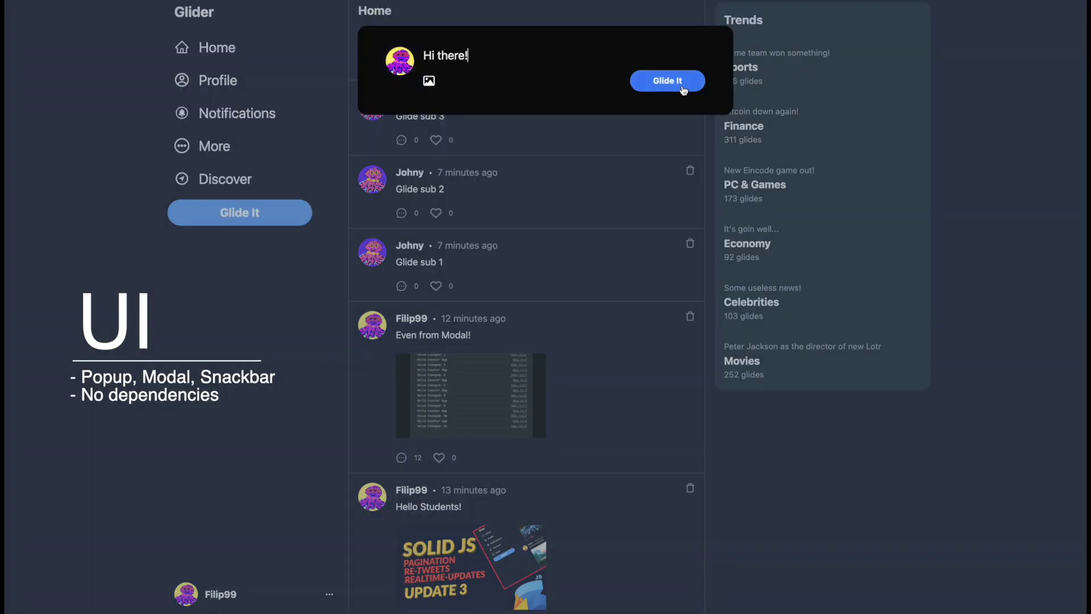
left_click(667, 81)
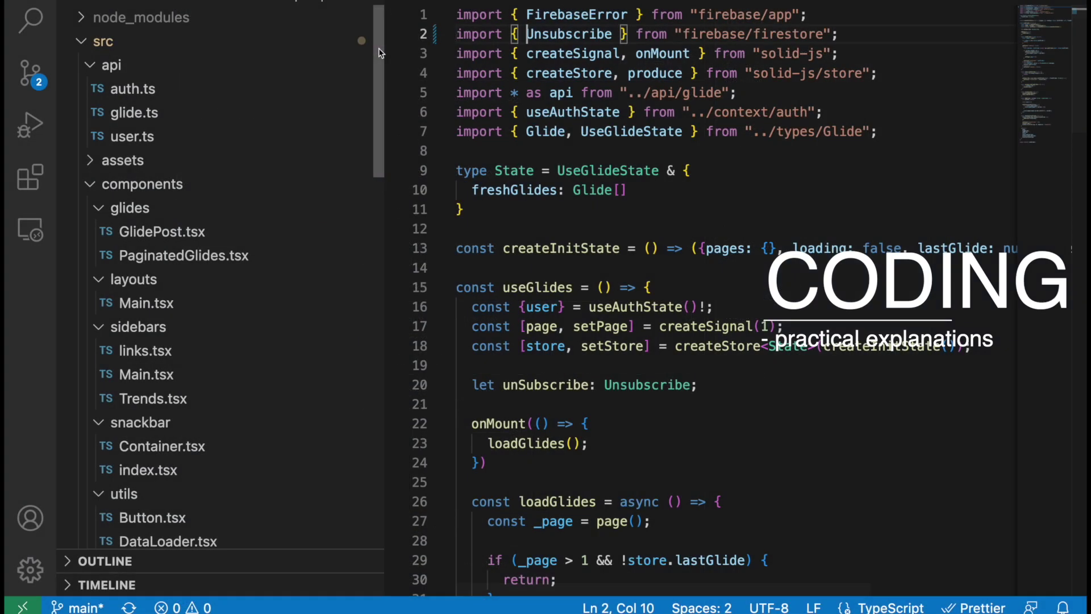
left_click_drag(378, 48, 381, 153)
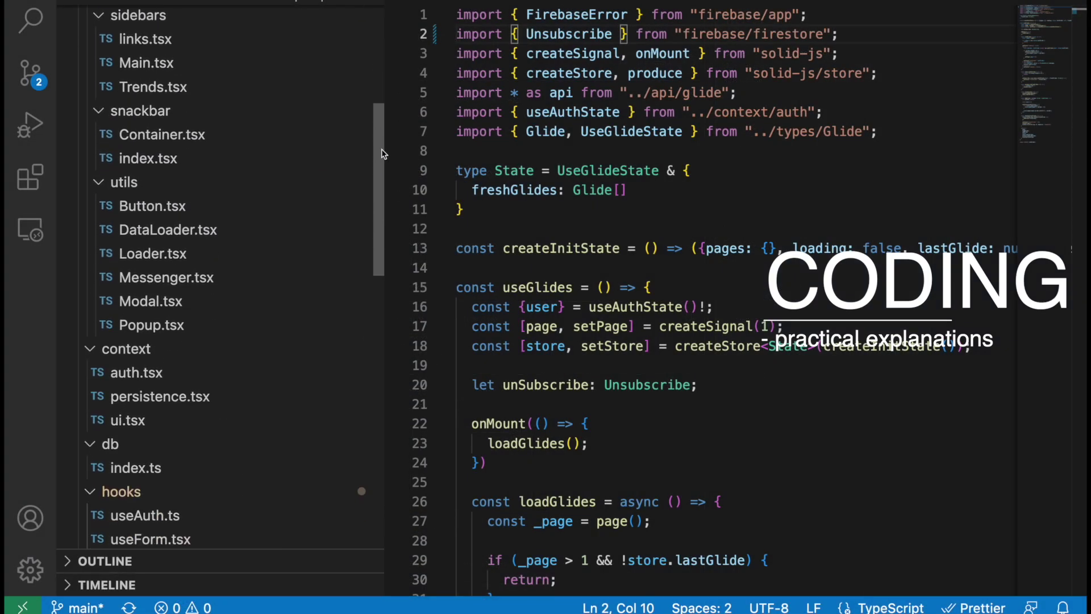